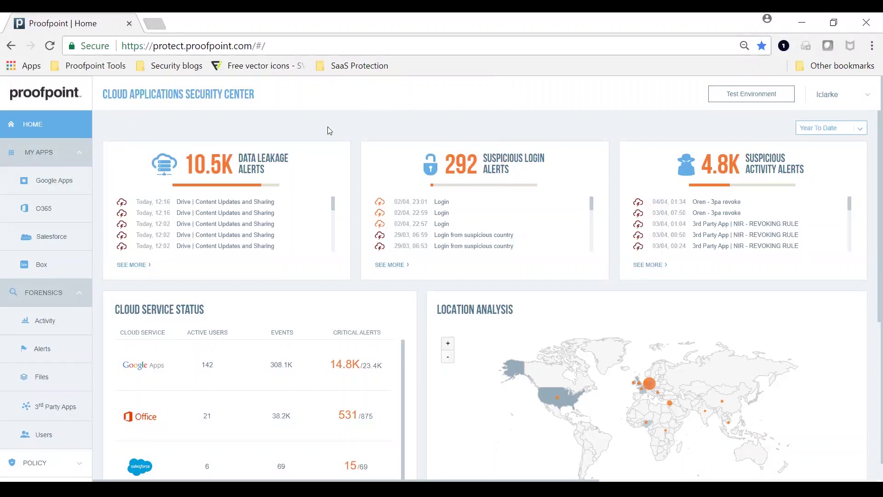
- Open the full year-to-date list of Suspicious Login alerts
mouse_move(258, 251)
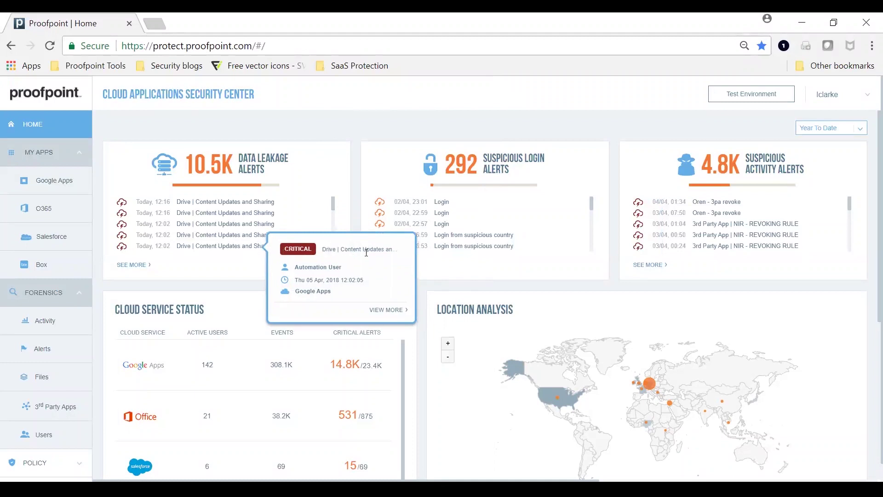
mouse_move(477, 251)
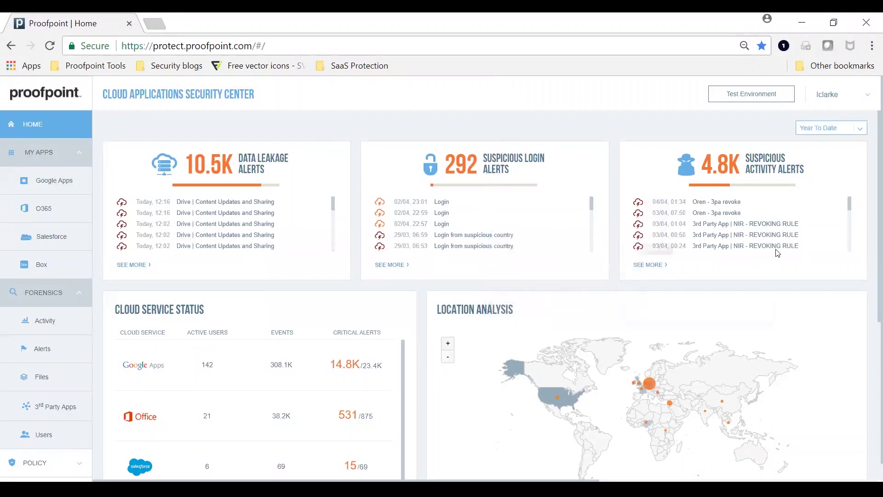
mouse_move(778, 251)
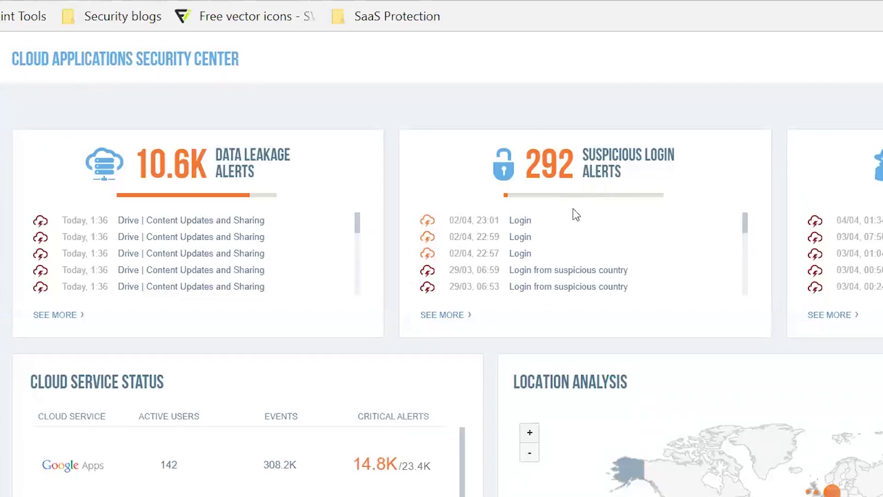
left_click(439, 320)
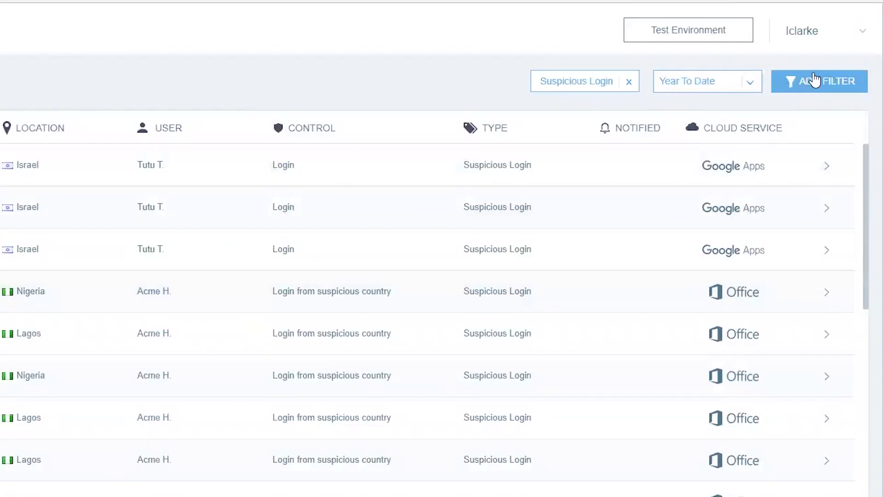
- Filter the alerts by Cloud Service to O365 only, leaving 250 alerts
left_click(836, 127)
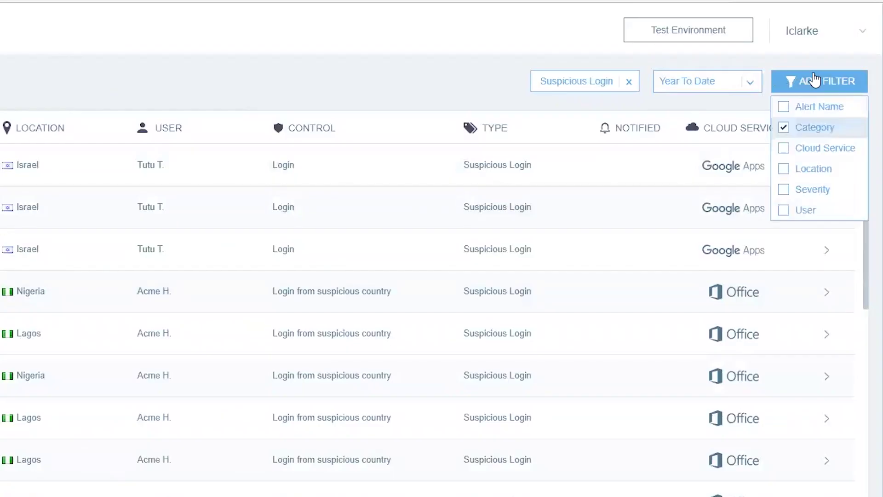
left_click(808, 148)
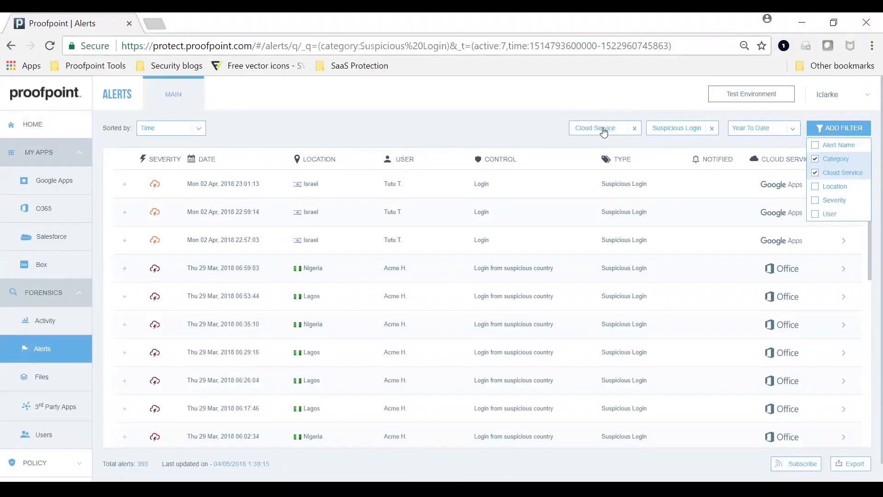
left_click(604, 130)
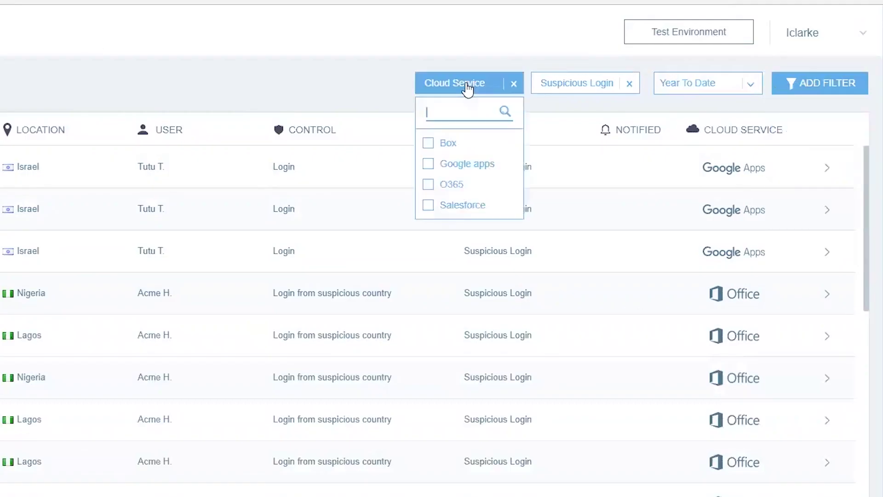
left_click(428, 185)
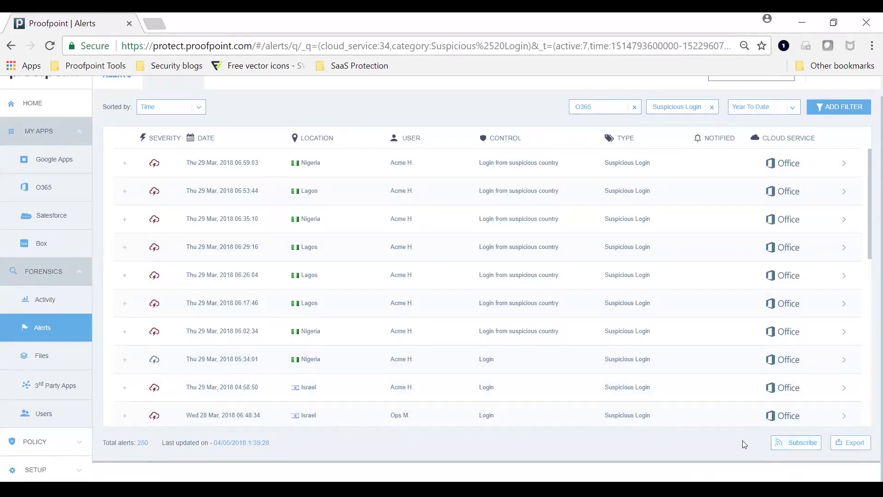
- Start a report subscription for these alerts, check send frequency, then list the 12 O365 policy rules
left_click(801, 446)
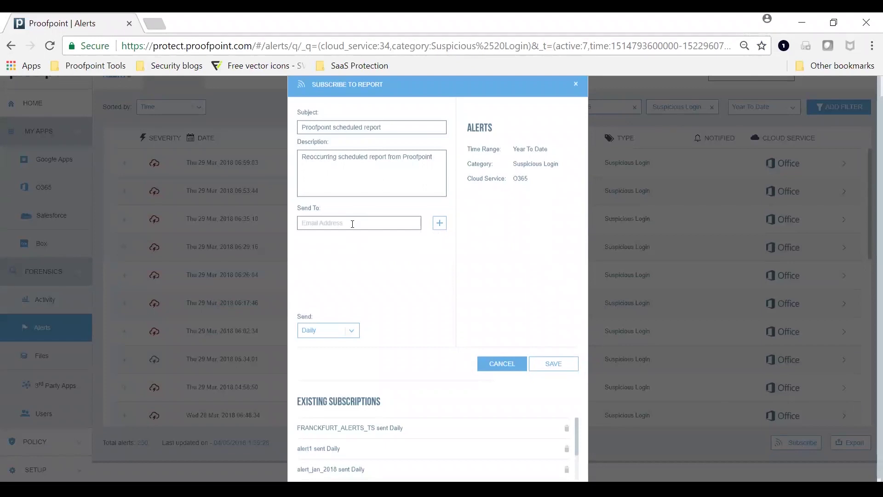
left_click(355, 329)
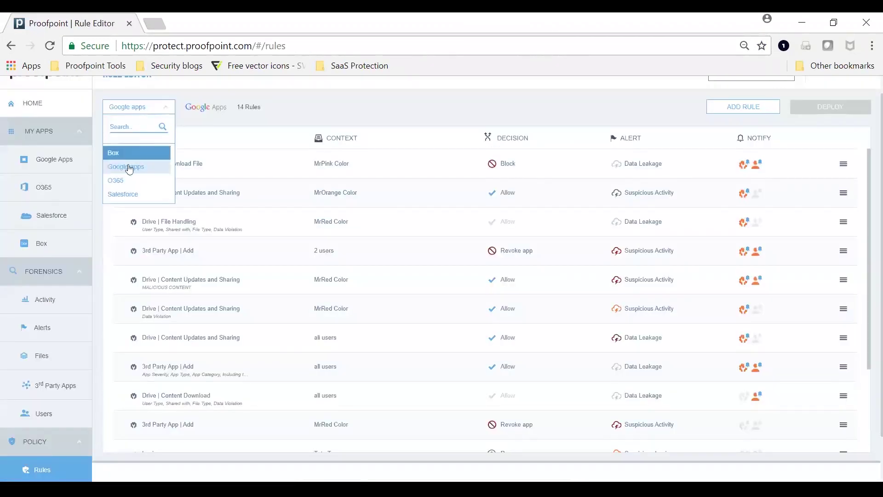
left_click(128, 180)
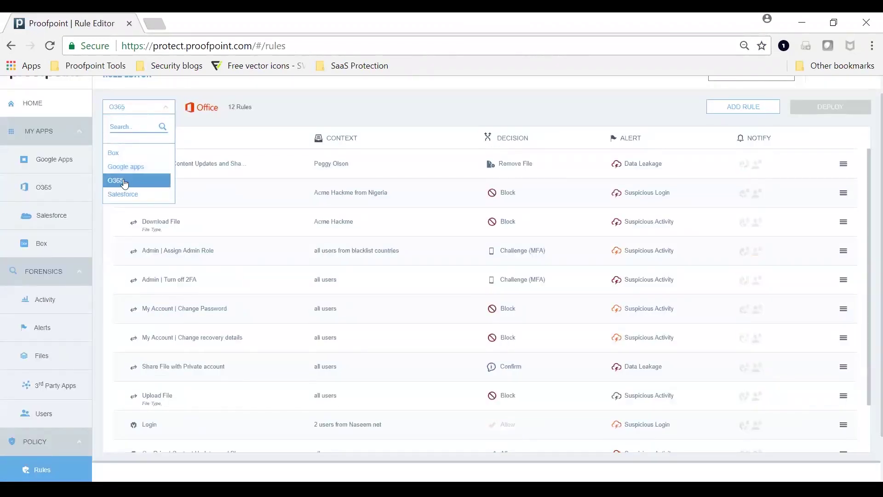
- Start a new O365 rule acting on Suspicious Login events, keeping all users in scope
left_click(710, 109)
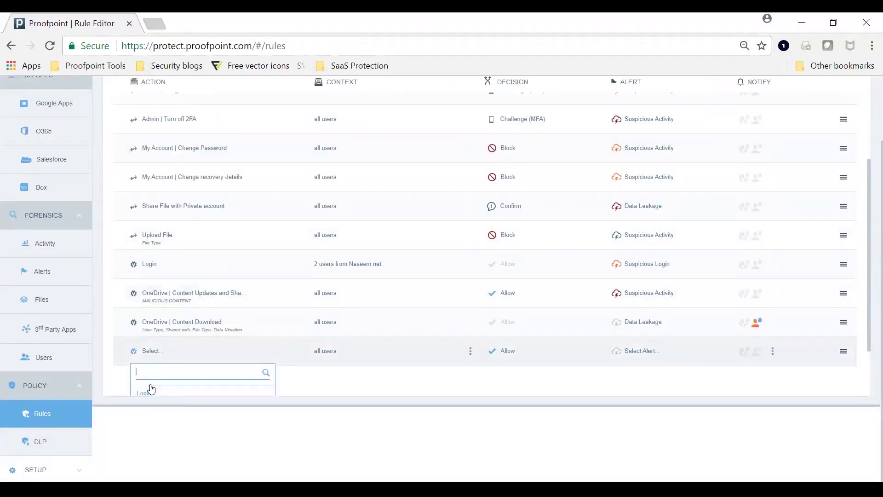
scroll(151, 389, "down", 2)
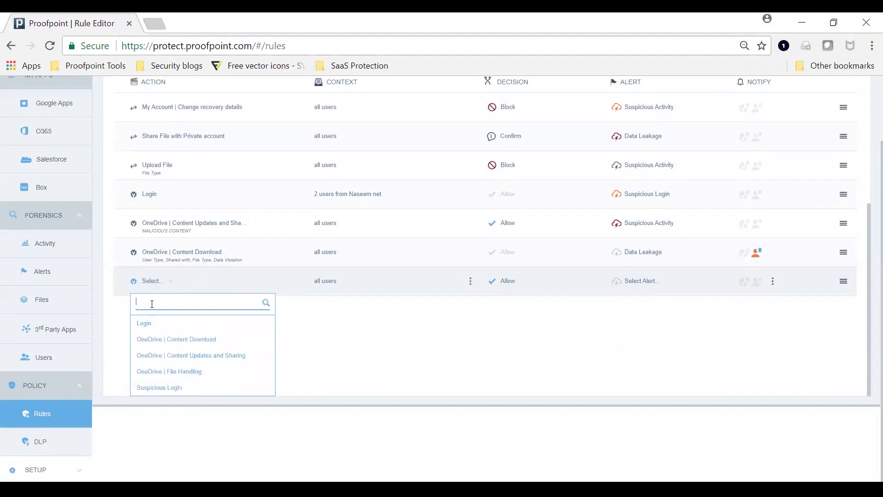
type("login")
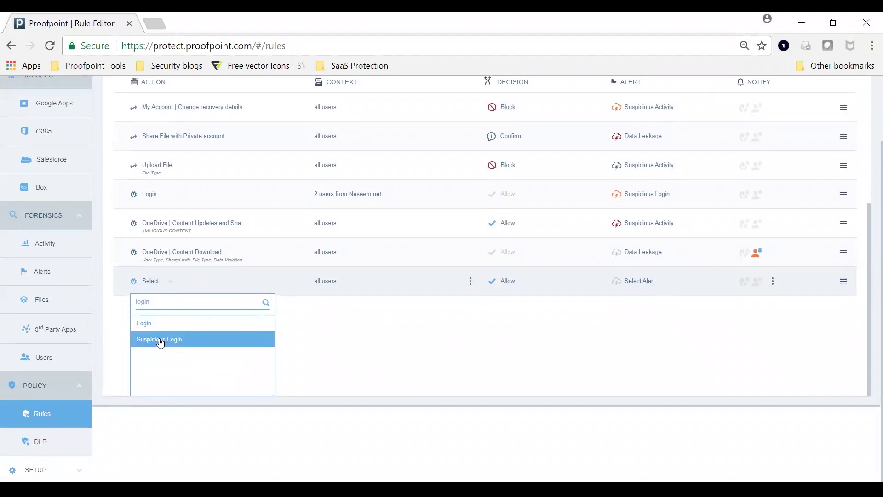
left_click(162, 340)
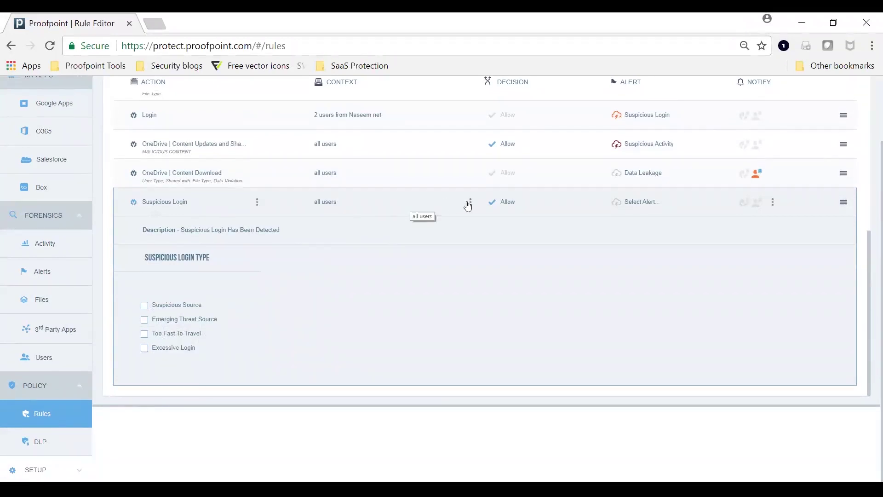
left_click(470, 202)
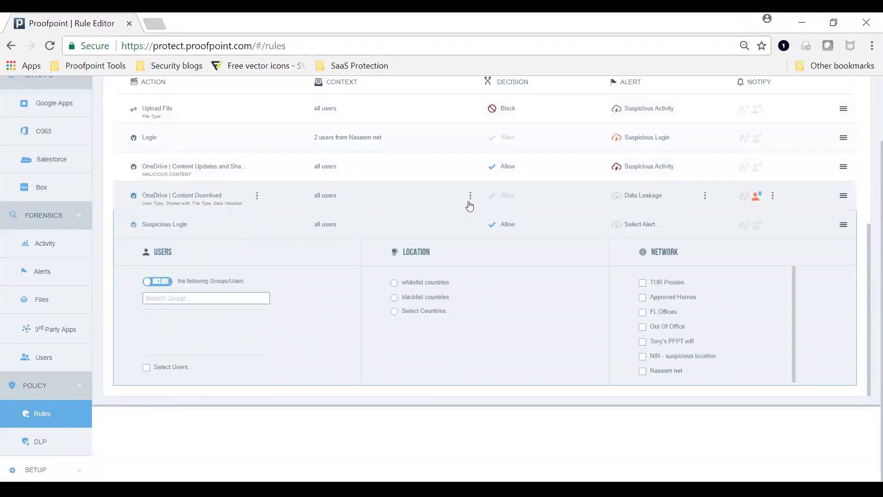
left_click(157, 282)
left_click(157, 282)
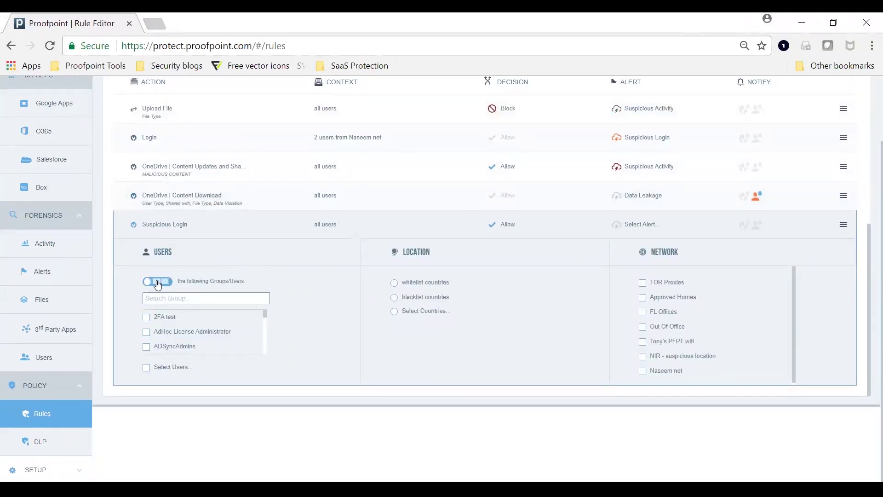
- Have the rule raise a High-severity Suspicious Login alert with notifications, then open Google Apps
left_click(641, 225)
left_click(635, 279)
left_click(617, 225)
left_click(630, 287)
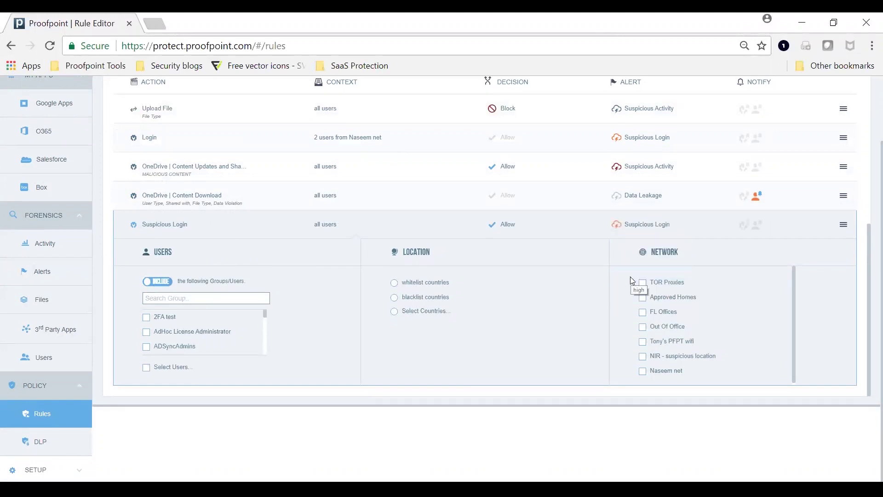
left_click(706, 225)
left_click(744, 265)
left_click(756, 264)
left_click(773, 265)
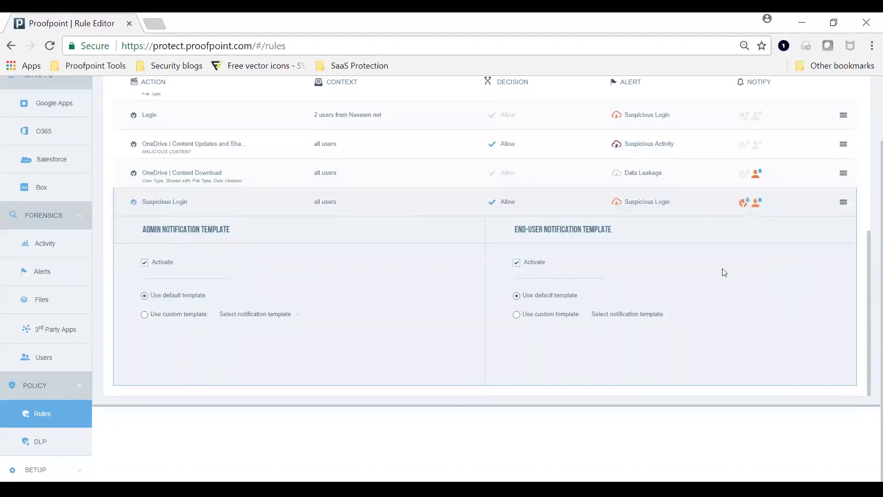
scroll(67, 159, "up", 2)
left_click(67, 159)
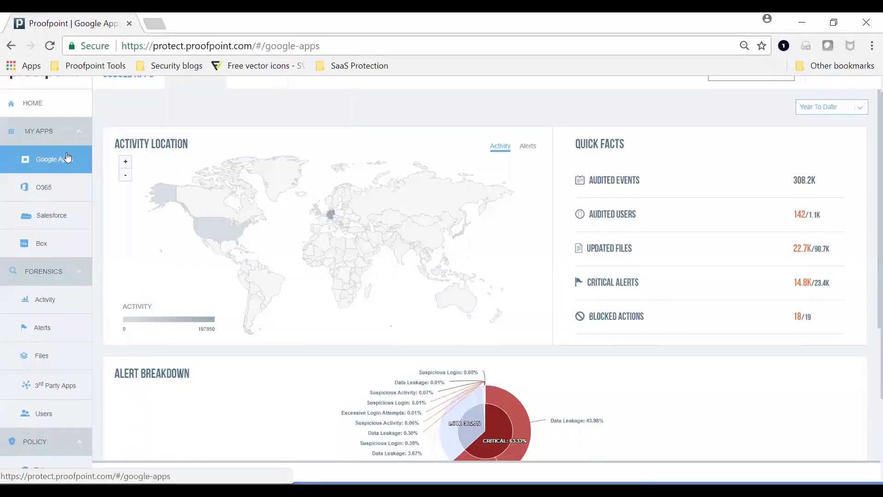
- Show the Google Drive sharing overview (238 public, 67.1K external, 1.4K private) and select external files
scroll(205, 151, "up", 1)
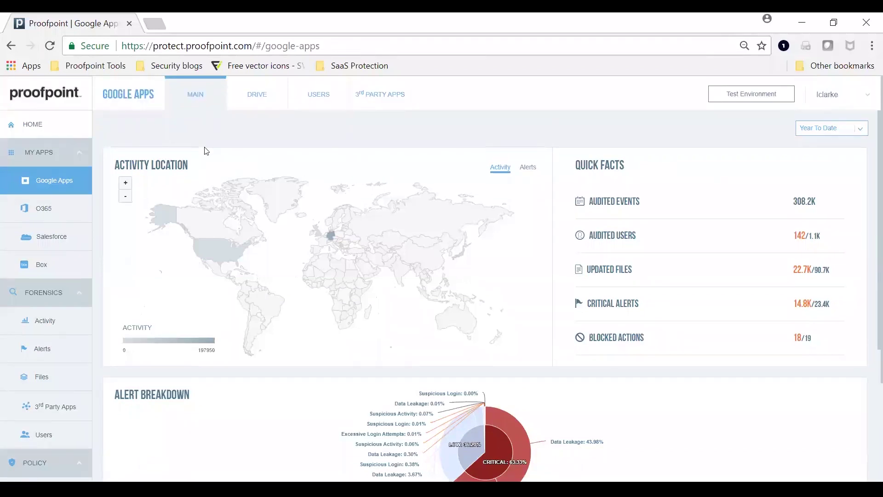
left_click(256, 95)
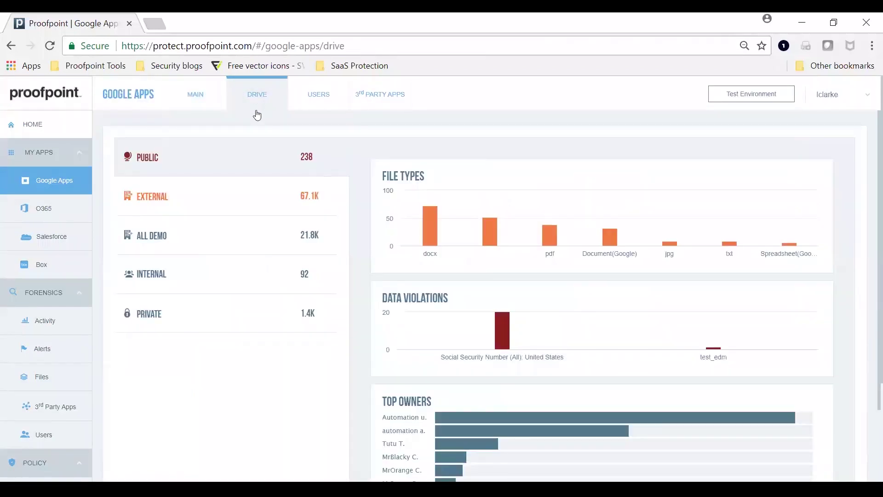
left_click(168, 200)
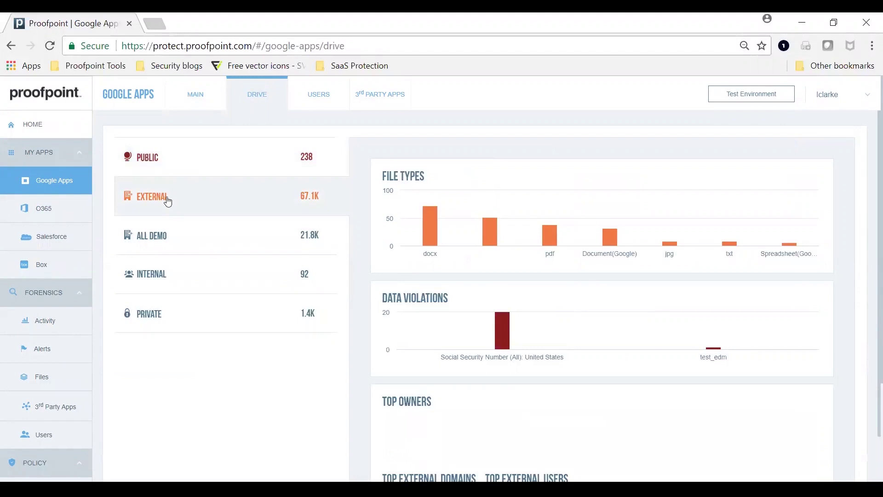
- List externally shared Drive files and add a file-content filter searching 'social'
left_click(430, 202)
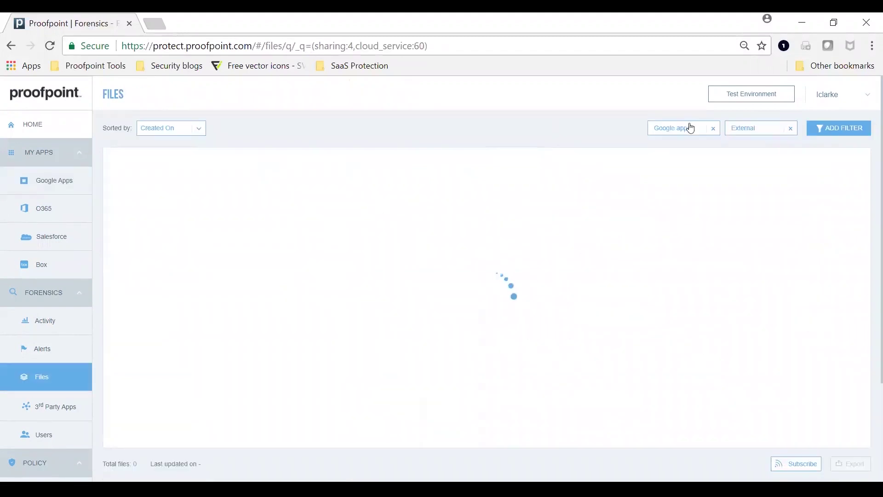
left_click(839, 130)
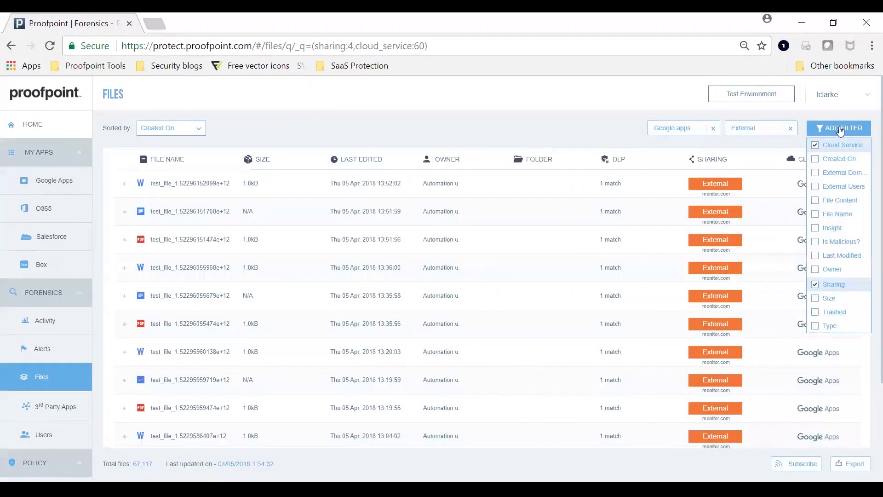
left_click(828, 201)
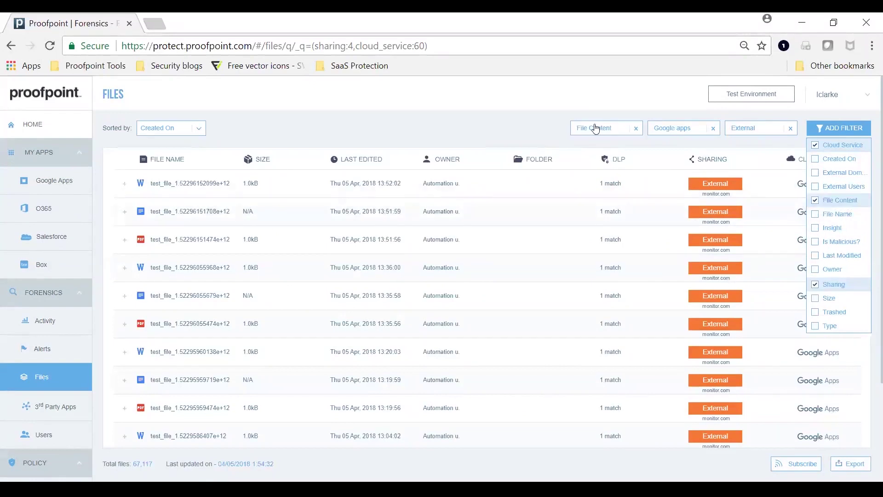
left_click(596, 129)
type("social")
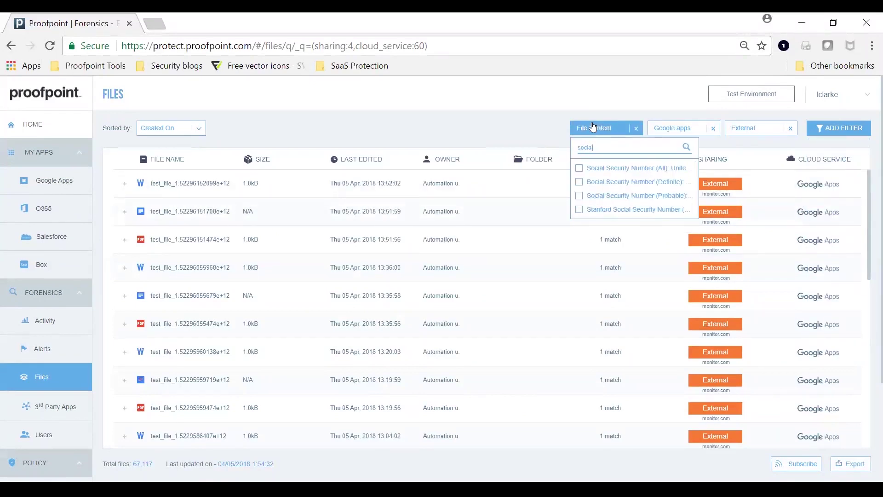
- Include all four Social Security Number detectors, then open DLP me tonight (5).docx's remediation actions
left_click(579, 168)
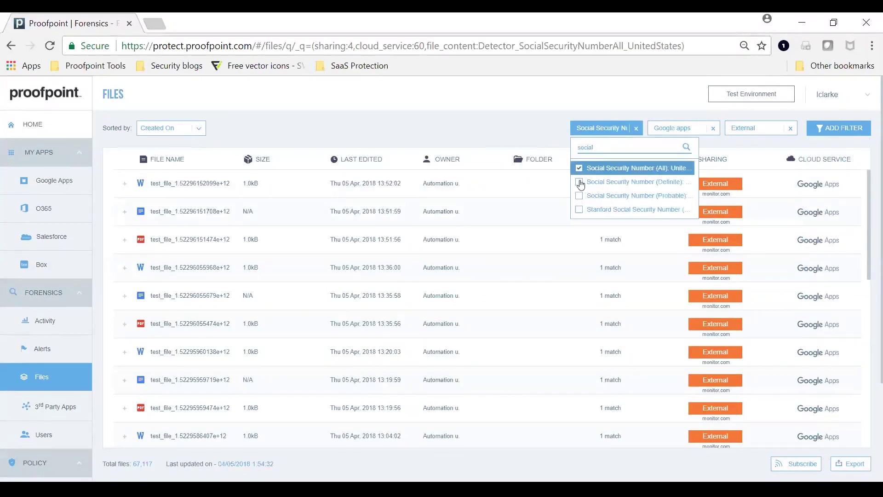
left_click(580, 183)
left_click(579, 196)
left_click(579, 210)
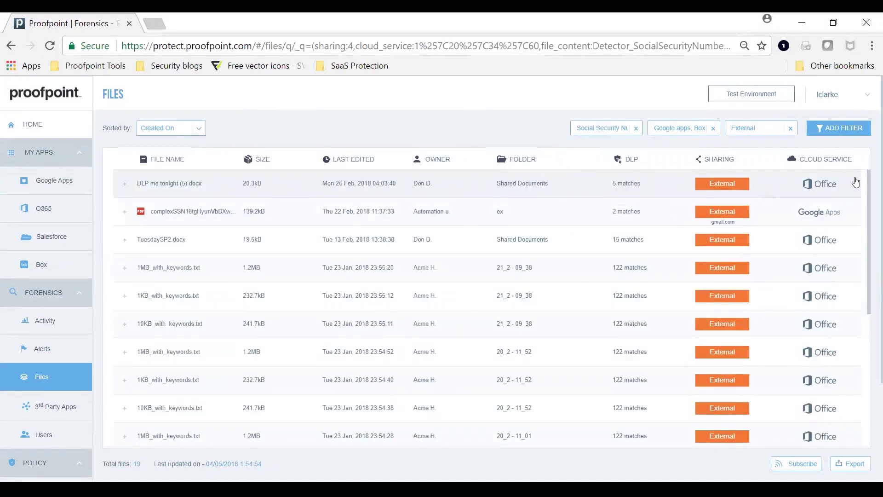
left_click(855, 183)
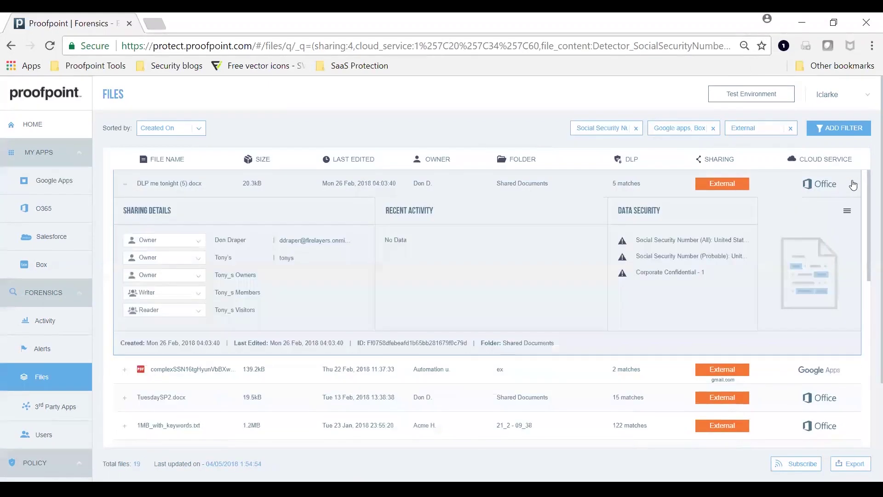
left_click(848, 212)
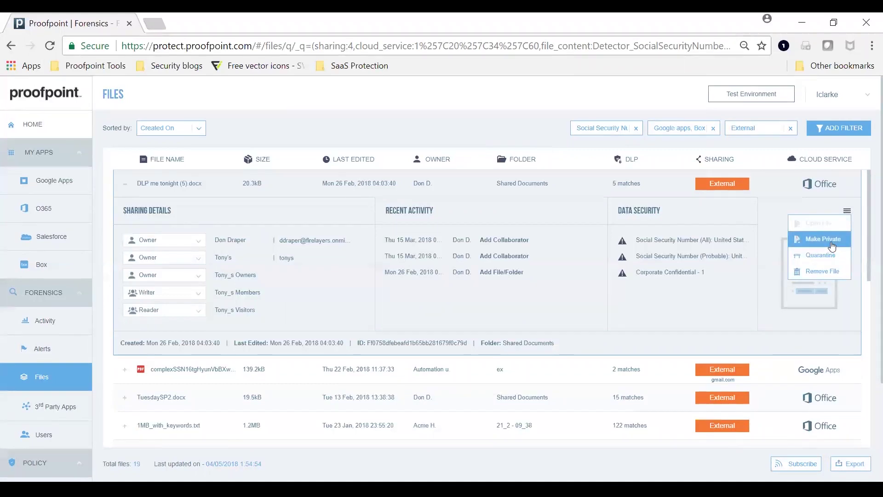
- Start a new policy rule watching Drive | Content Updates and Sharing
scroll(46, 368, "down", 3)
left_click(42, 362)
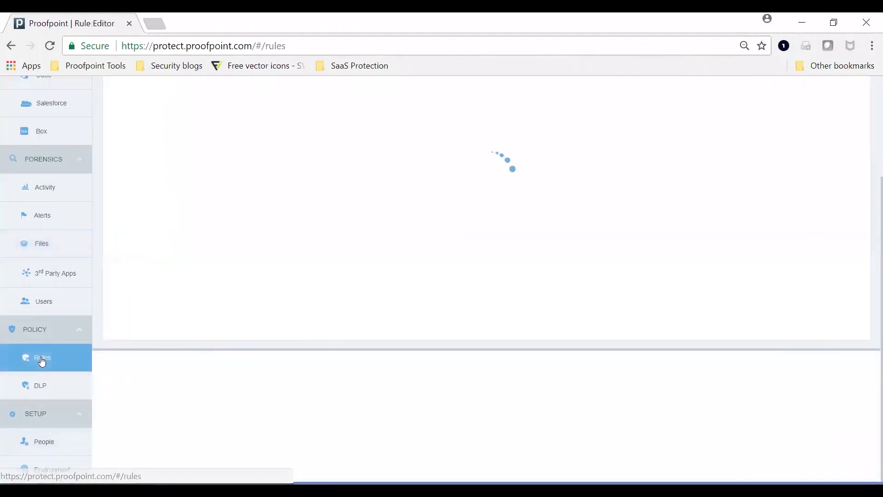
scroll(460, 230, "up", 3)
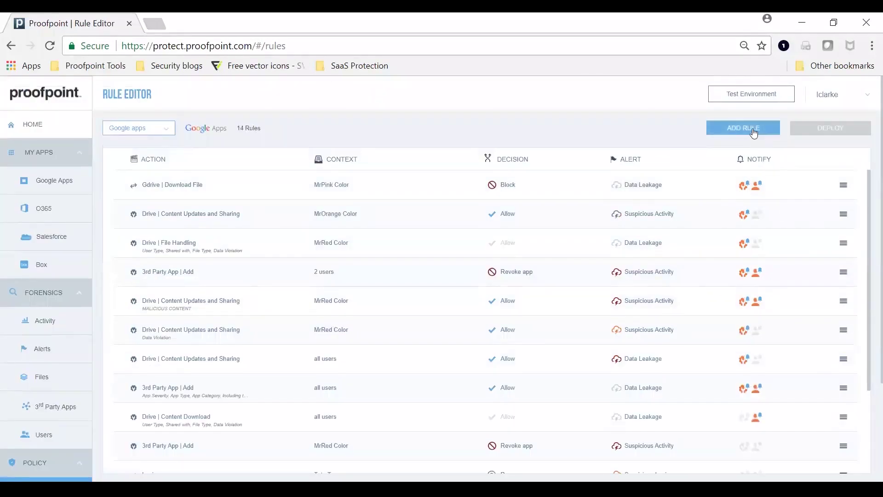
left_click(754, 133)
type("dri")
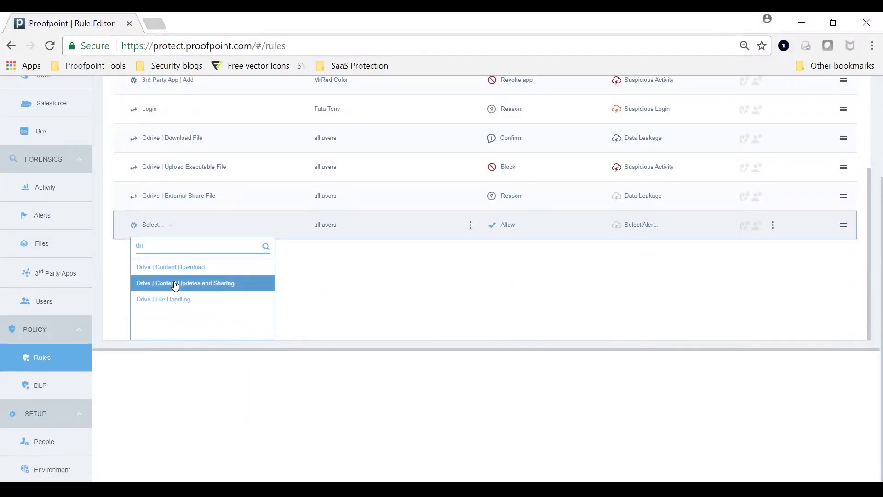
left_click(174, 284)
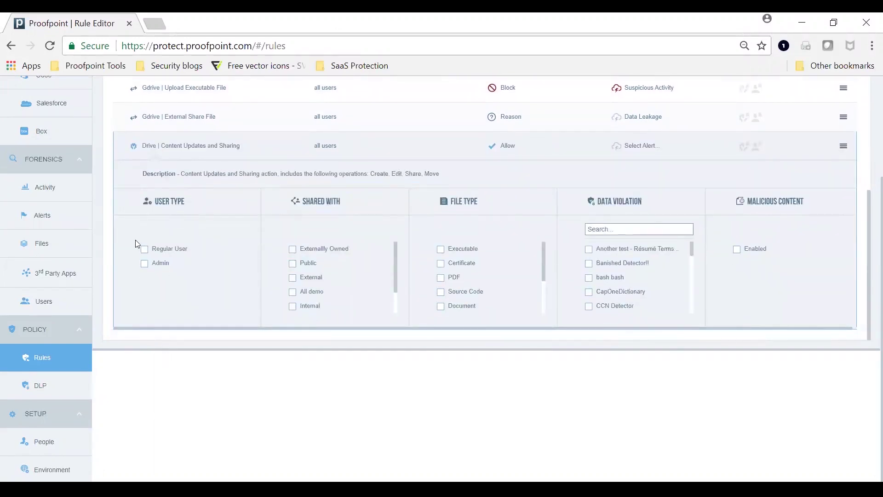
- Limit the rule to regular users and externally owned, publicly or externally shared files
left_click(145, 249)
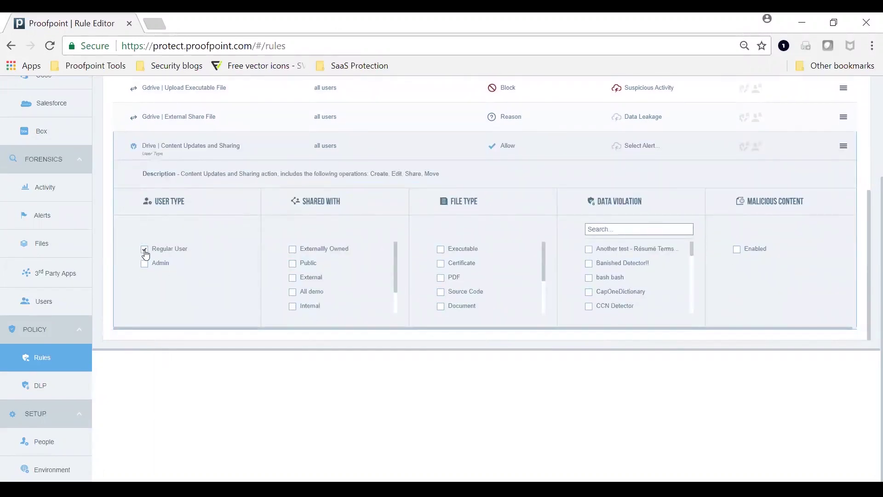
left_click(292, 253)
left_click(292, 265)
left_click(293, 277)
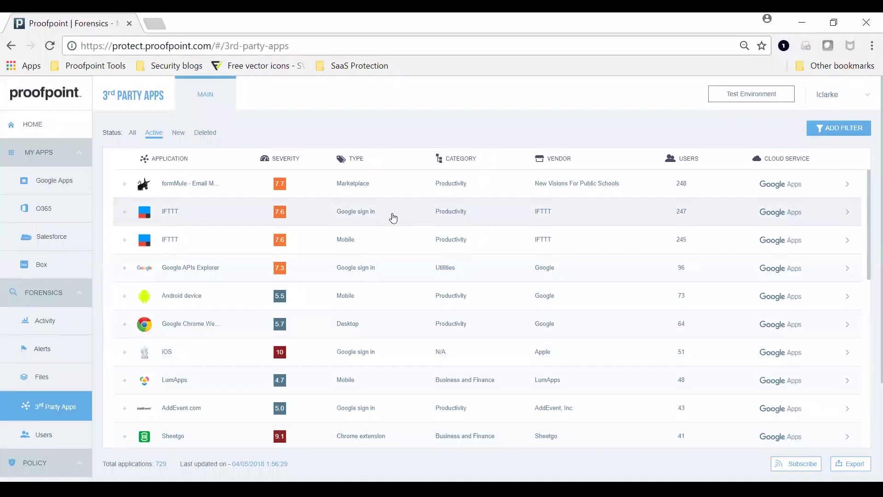
- Refresh the apps, sort by severity, filter Lab Analysis to Available (67 apps), and open Subscribe
left_click(58, 408)
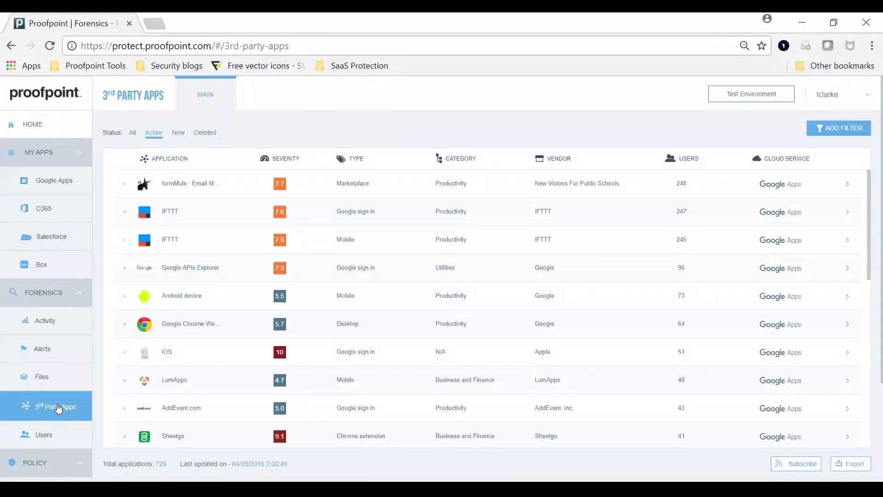
left_click(285, 159)
left_click(839, 128)
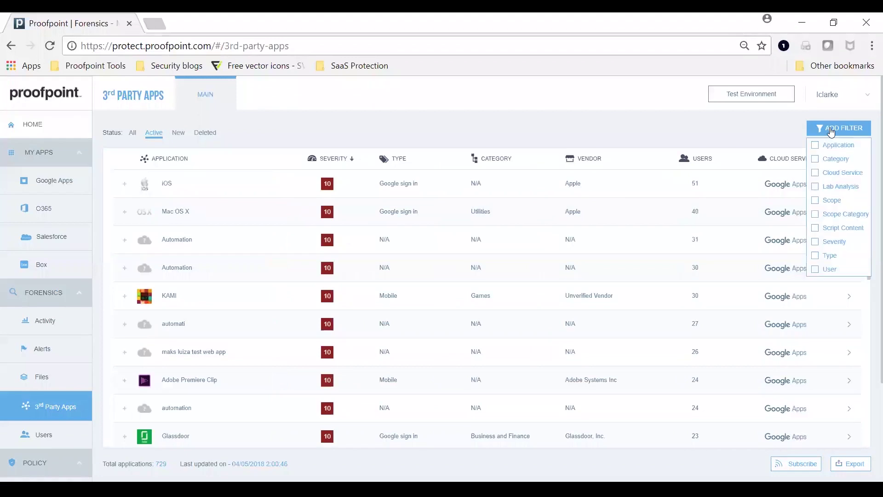
left_click(818, 190)
left_click(752, 168)
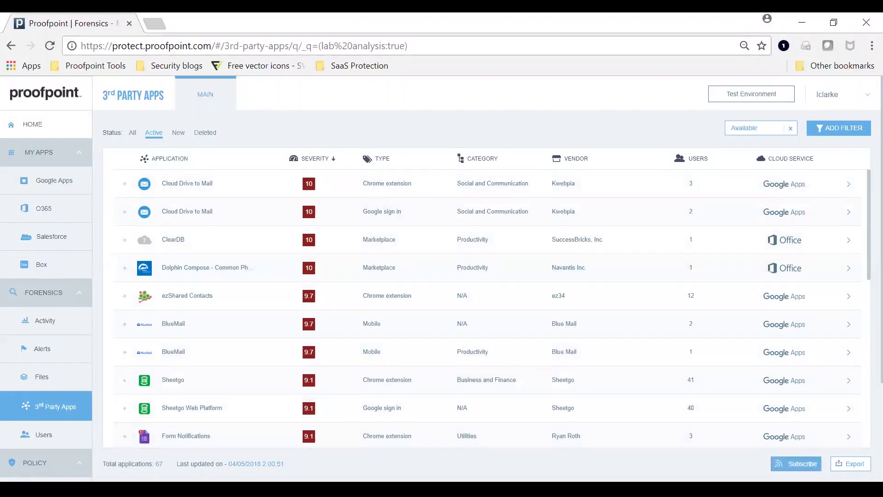
left_click(796, 463)
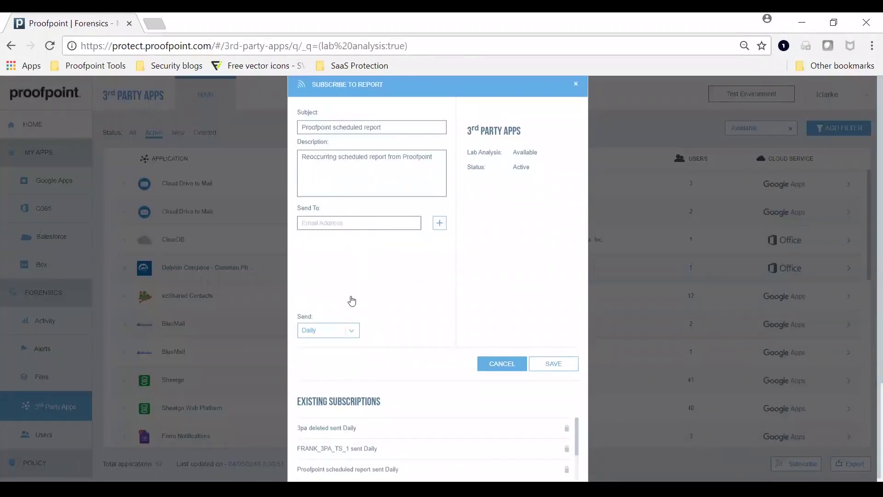
- Check the report frequency choices, close the subscription form, and open ezShared Contacts details
left_click(349, 331)
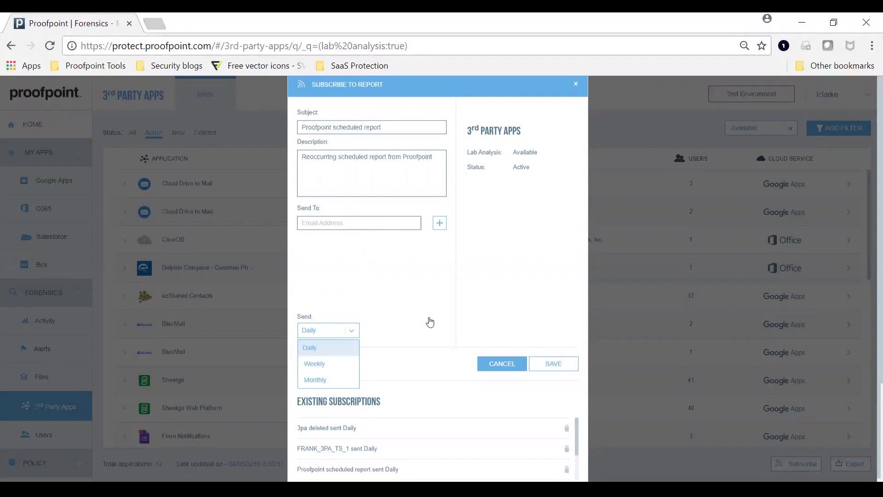
left_click(851, 300)
left_click(852, 300)
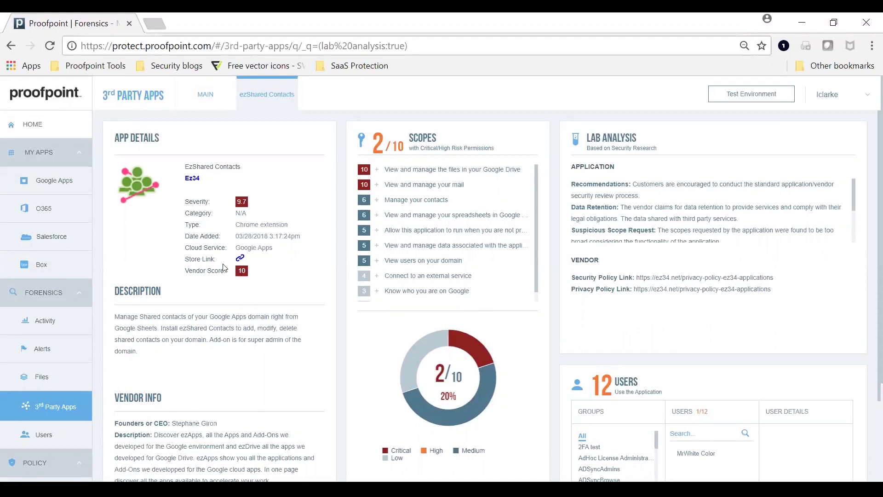
- Expand ezShared Contacts' 'View and manage your mail' scope, review its users, then open the Rule Editor
scroll(226, 287, "down", 3)
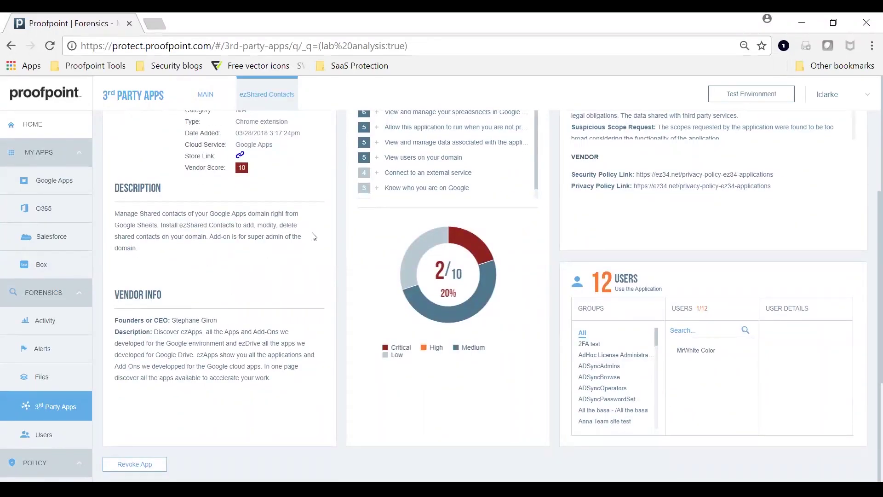
scroll(355, 233, "up", 3)
left_click(441, 186)
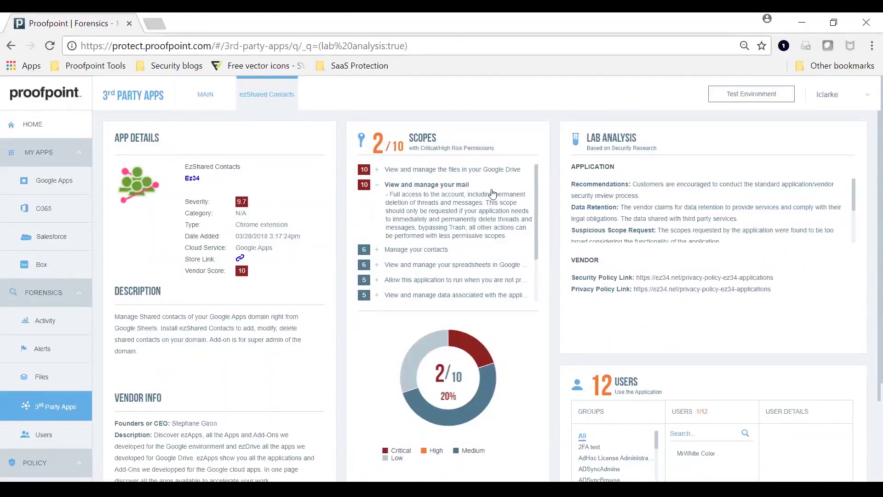
scroll(648, 301, "down", 3)
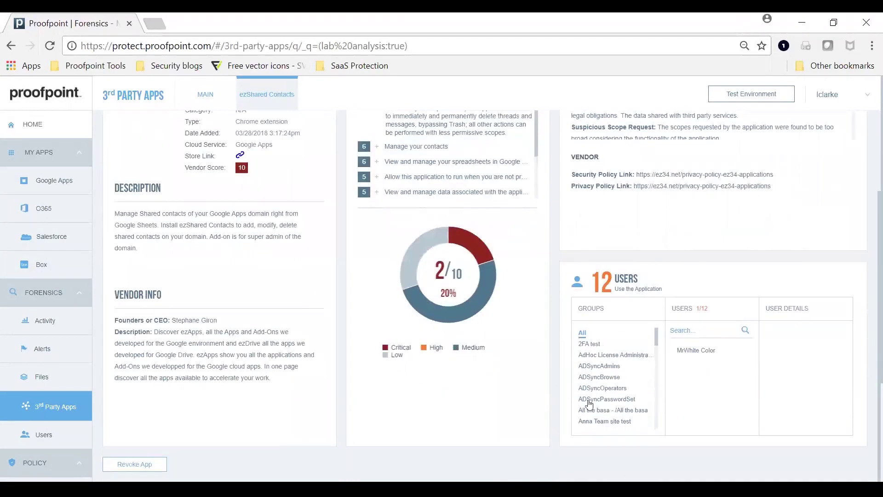
scroll(621, 296, "up", 3)
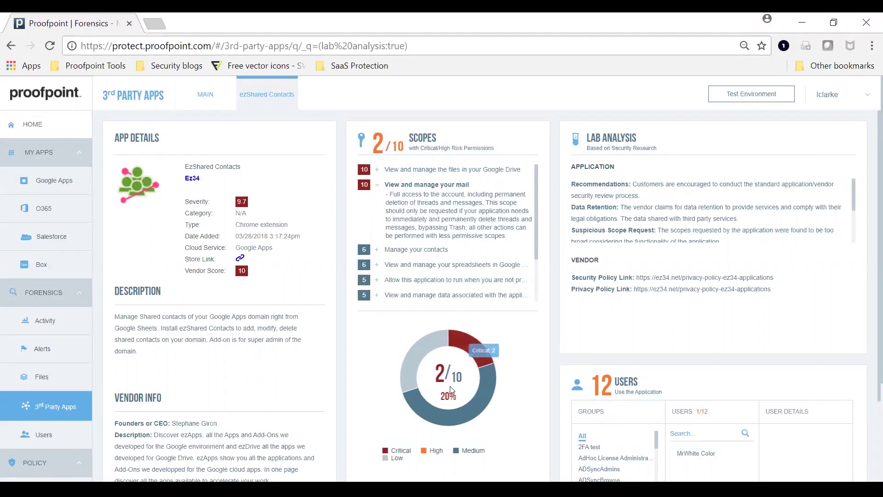
scroll(450, 386, "down", 3)
left_click(159, 464)
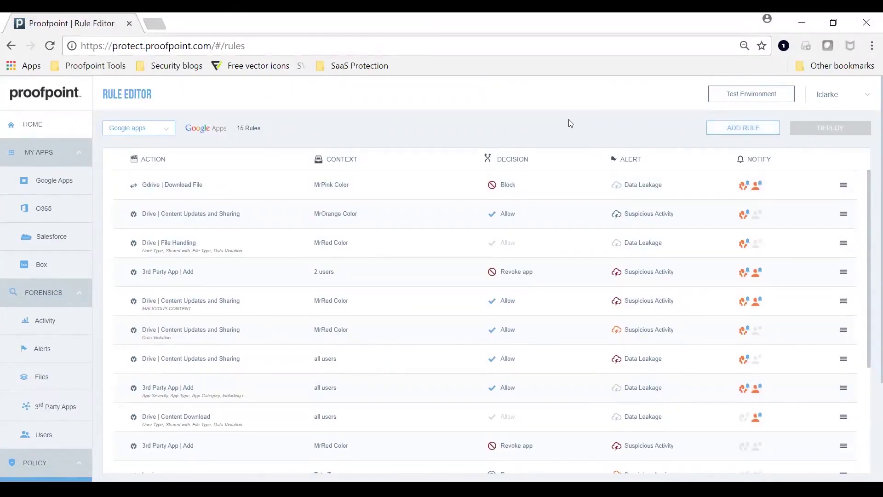
- Make the new rule an API rule of type 3rd Party App | Add
scroll(569, 123, "down", 3)
scroll(272, 290, "down", 4)
left_click(237, 299)
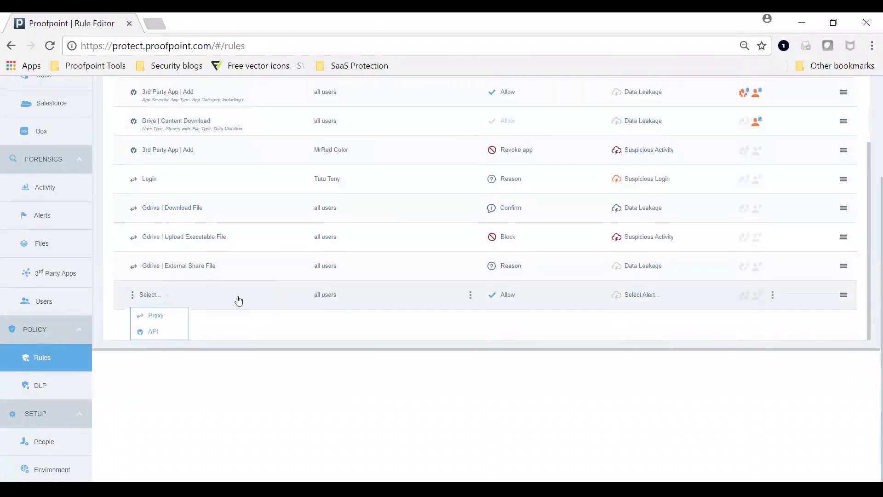
left_click(158, 332)
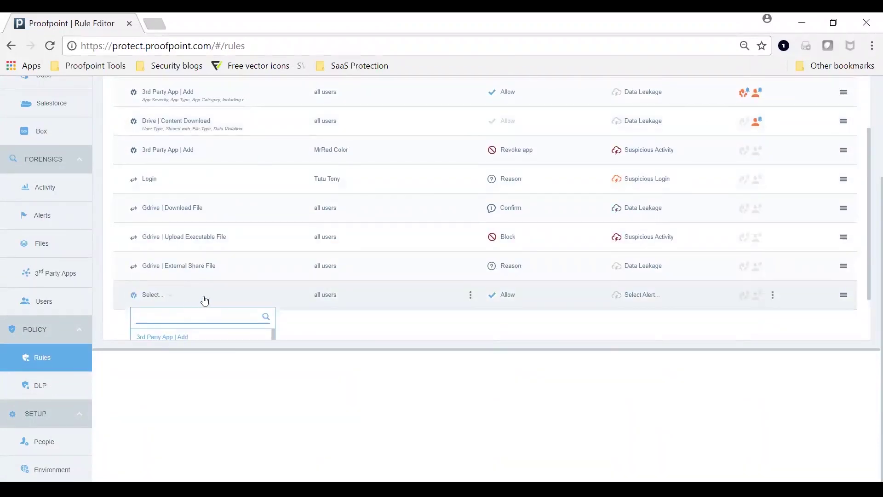
left_click(182, 338)
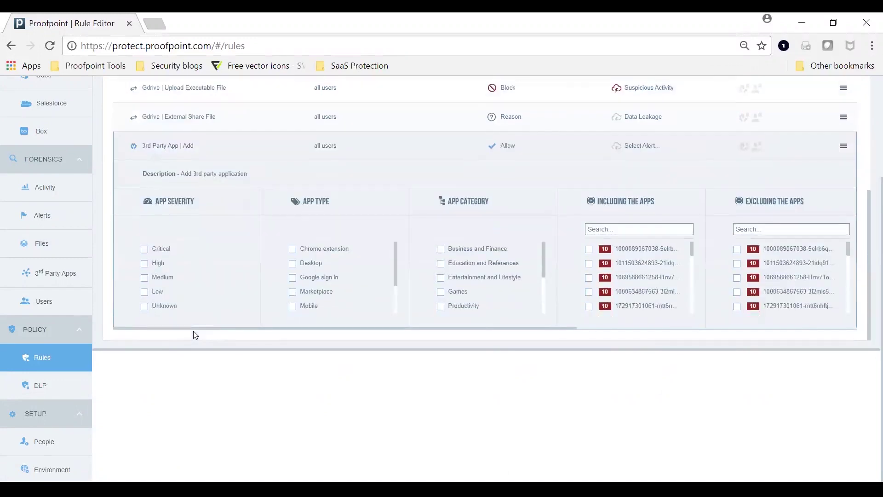
- Restrict the rule to Critical-severity apps requesting the 'Audit emails of users' scope
left_click(145, 249)
scroll(323, 254, "right", 5)
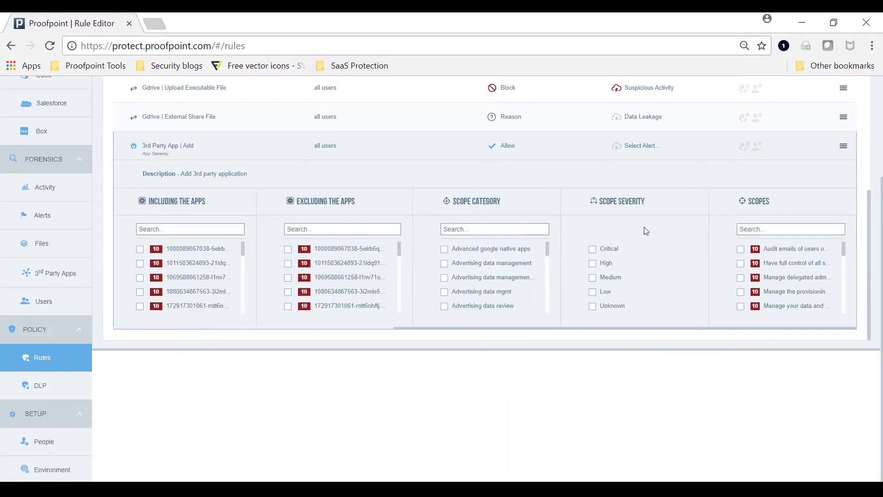
left_click(758, 230)
type("email")
left_click(741, 248)
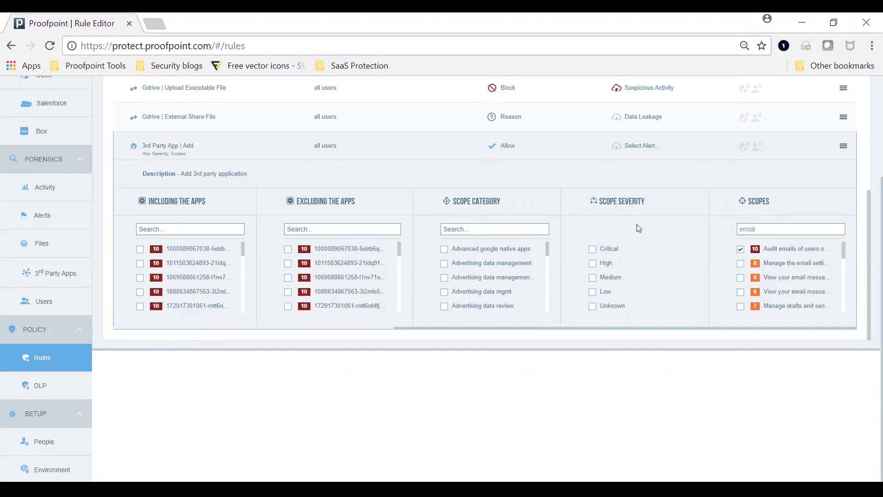